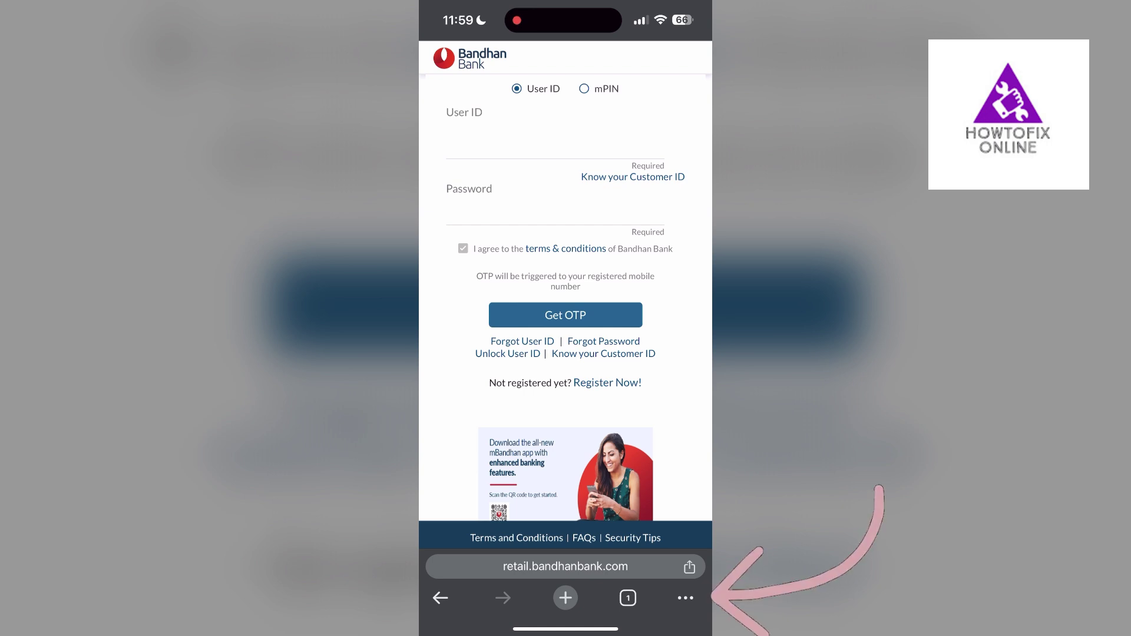
- Delete All Time browsing history, cookies and cached images and files from Chrome's History options
{"action": "left_click", "coordinate": [686, 597]}
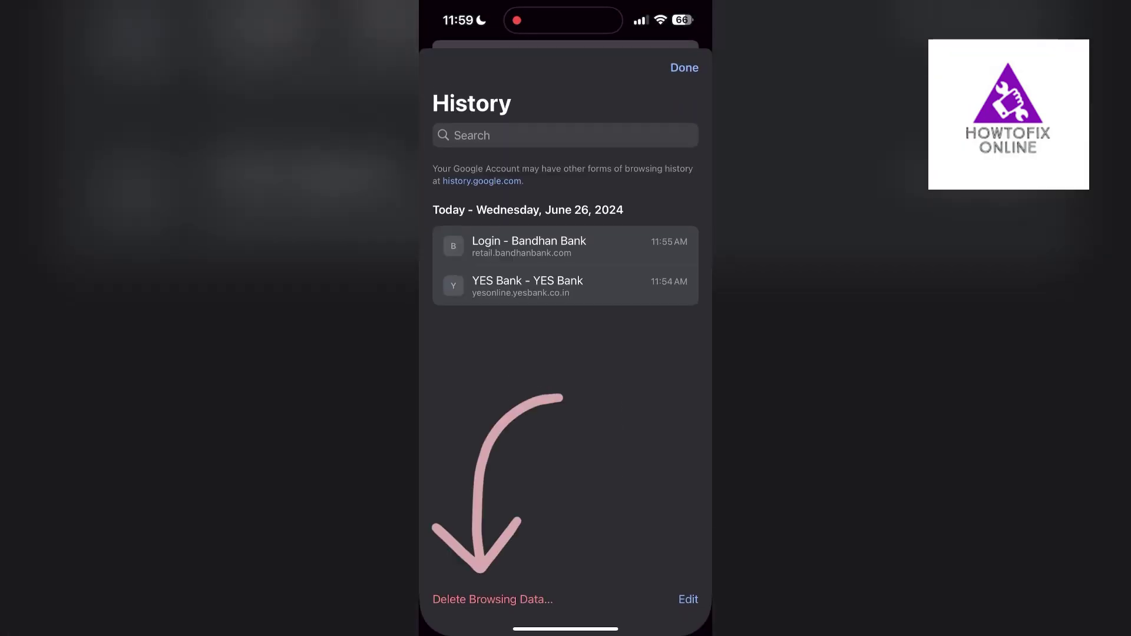
{"action": "left_click", "coordinate": [491, 597]}
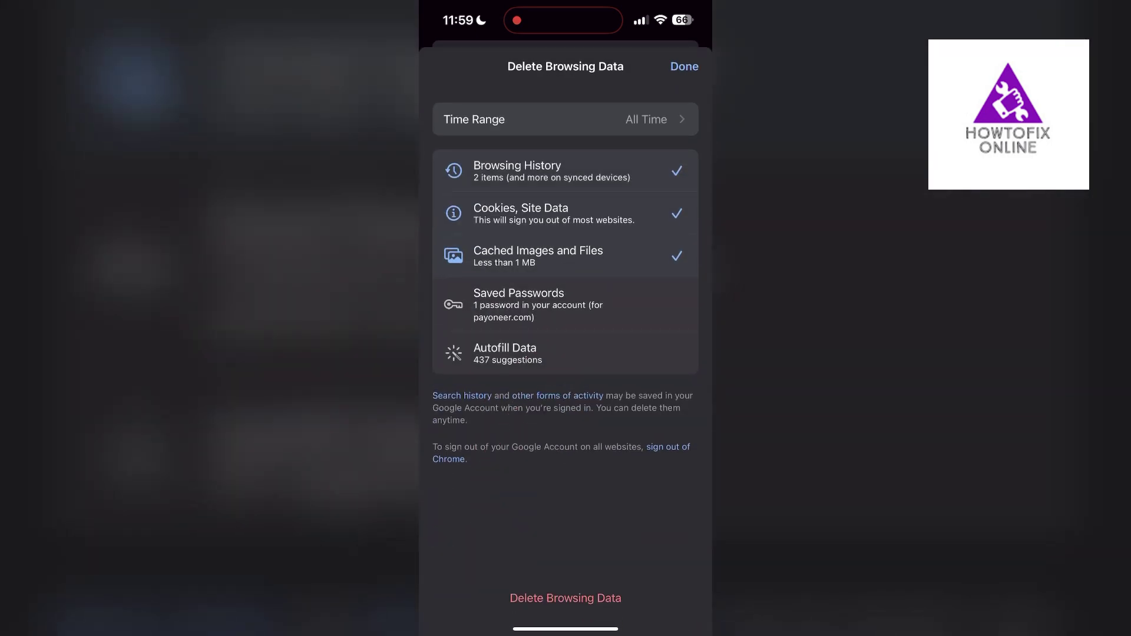
{"action": "left_click", "coordinate": [566, 119]}
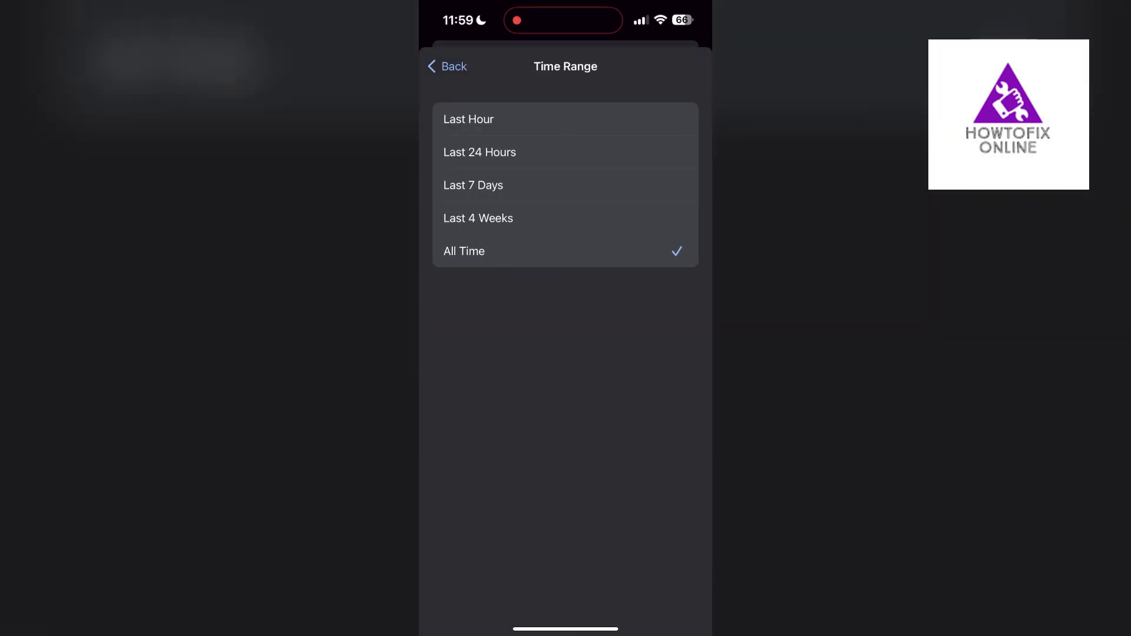
{"action": "left_click", "coordinate": [448, 66]}
{"action": "left_click", "coordinate": [565, 599]}
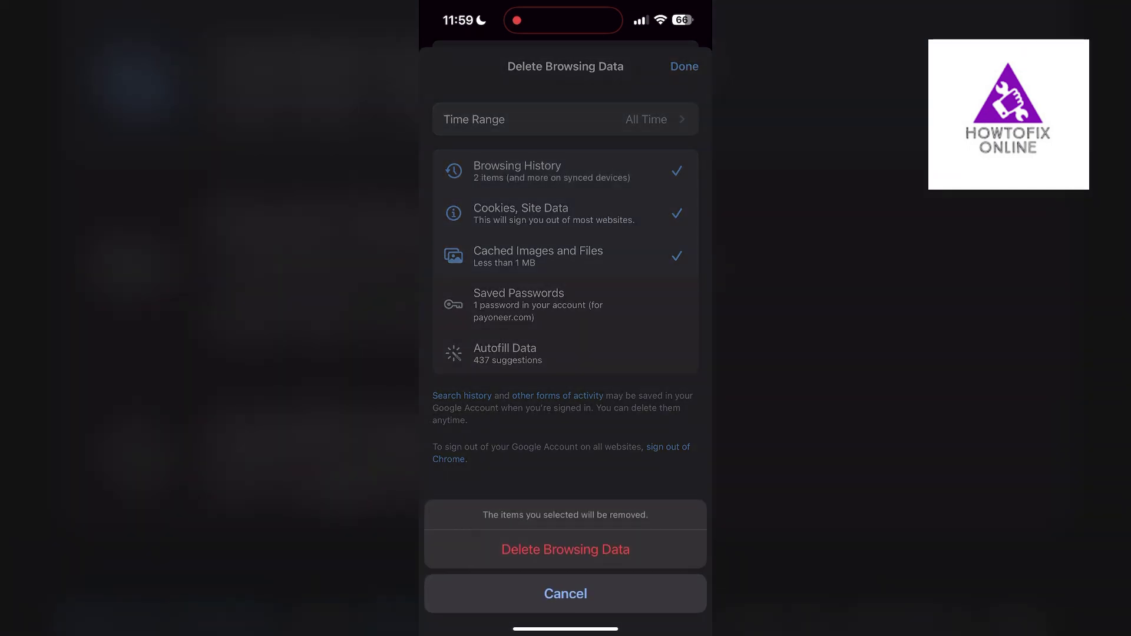
{"action": "left_click", "coordinate": [565, 548]}
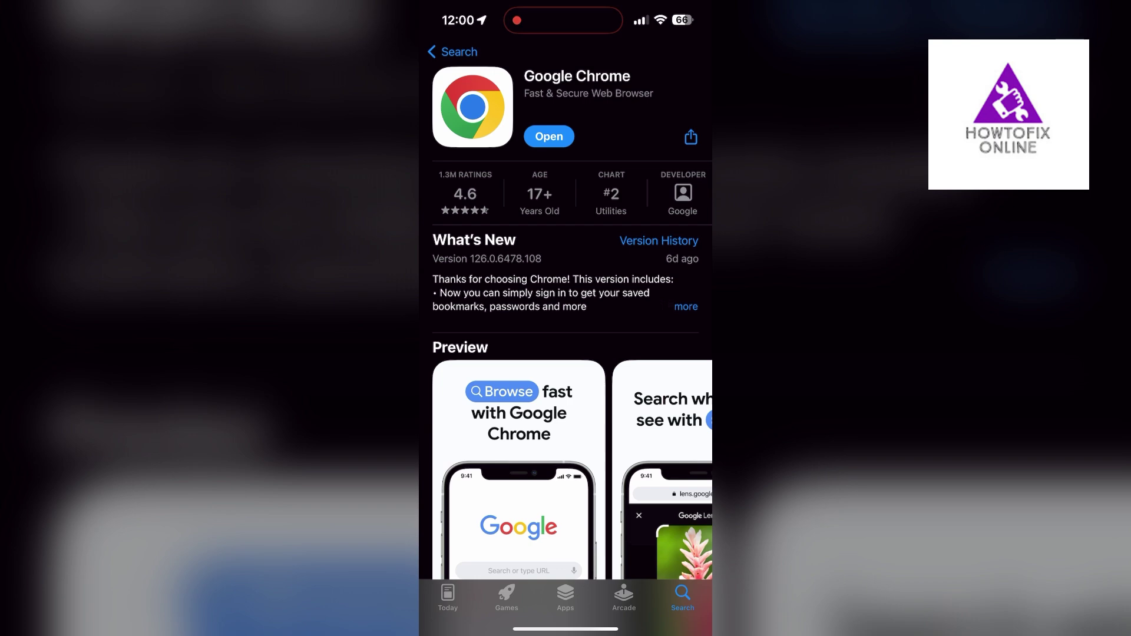
- Return to the home screen and relaunch Chrome to reload the Bandhan Bank retail login page
{"action": "left_click_drag", "start_coordinate": [565, 630], "coordinate": [566, 371]}
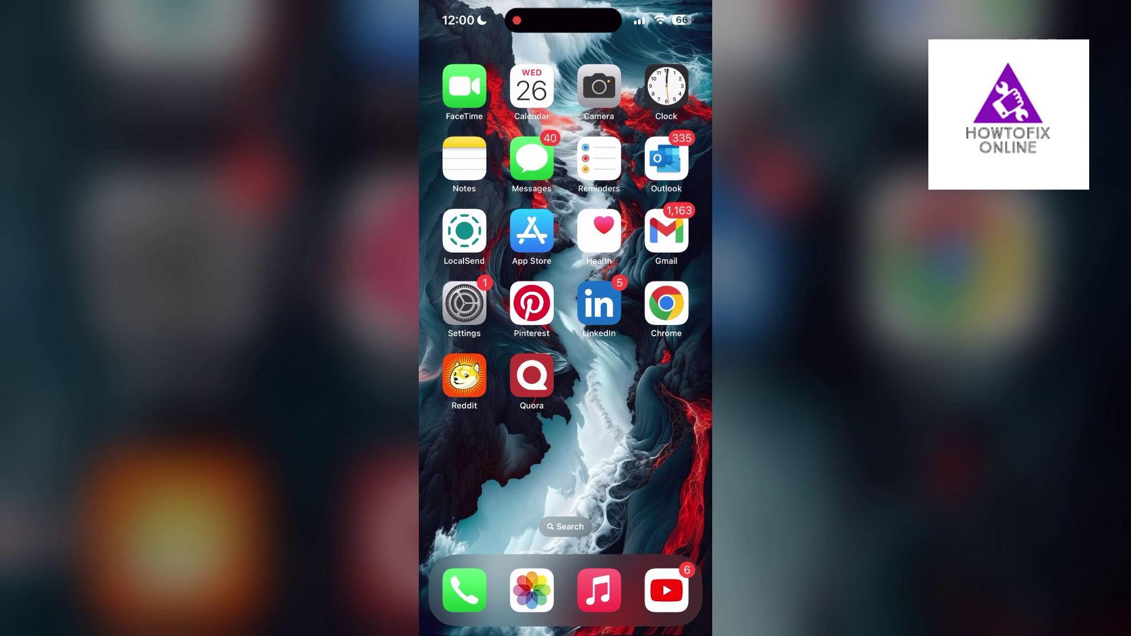
{"action": "left_click", "coordinate": [667, 303]}
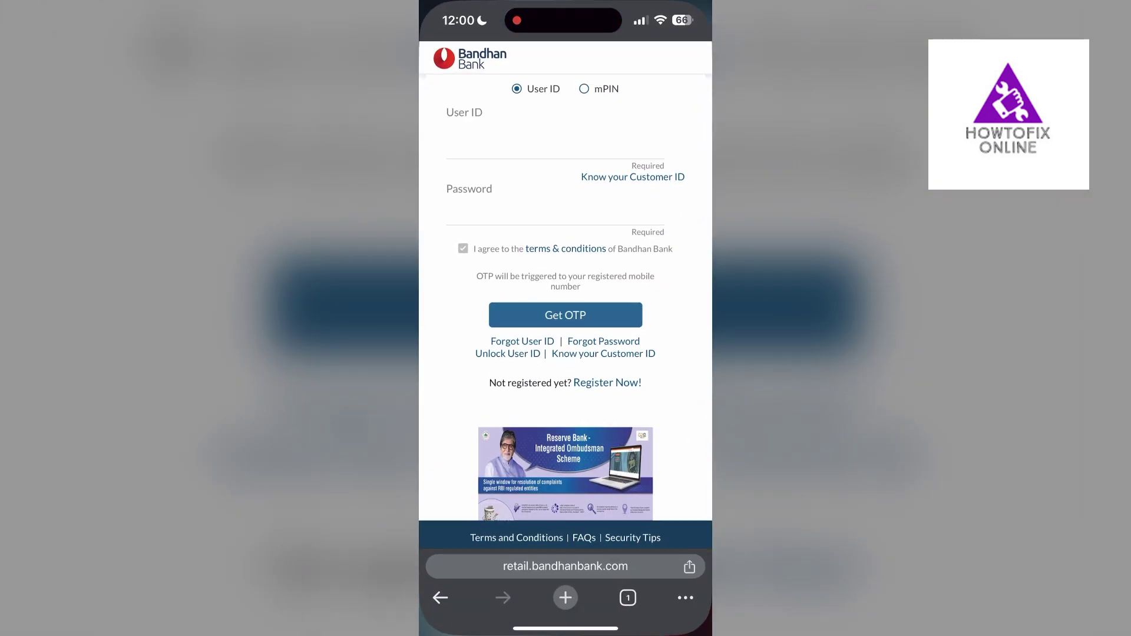
{"action": "scroll", "coordinate": [566, 310], "scroll_direction": "down", "scroll_amount": 2}
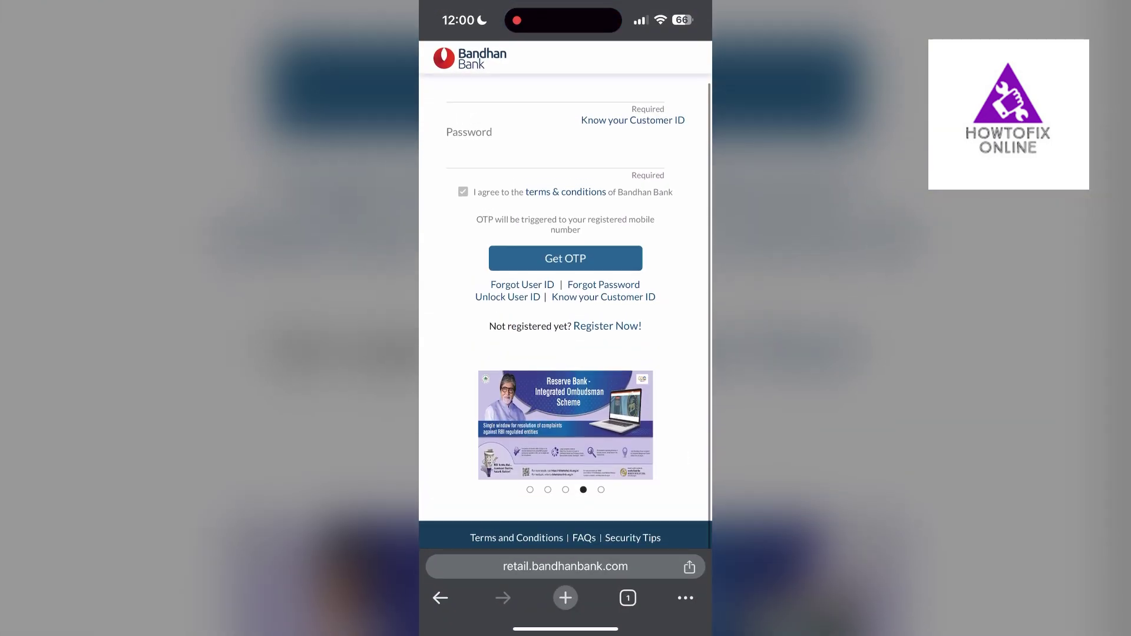
{"action": "scroll", "coordinate": [565, 309], "scroll_direction": "up", "scroll_amount": 2}
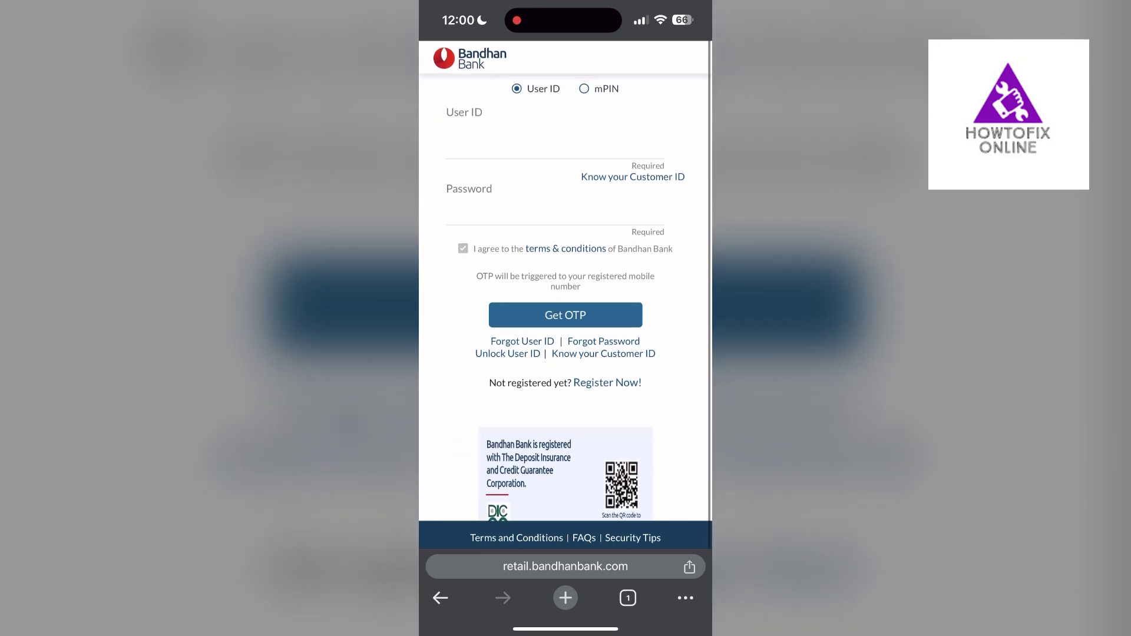